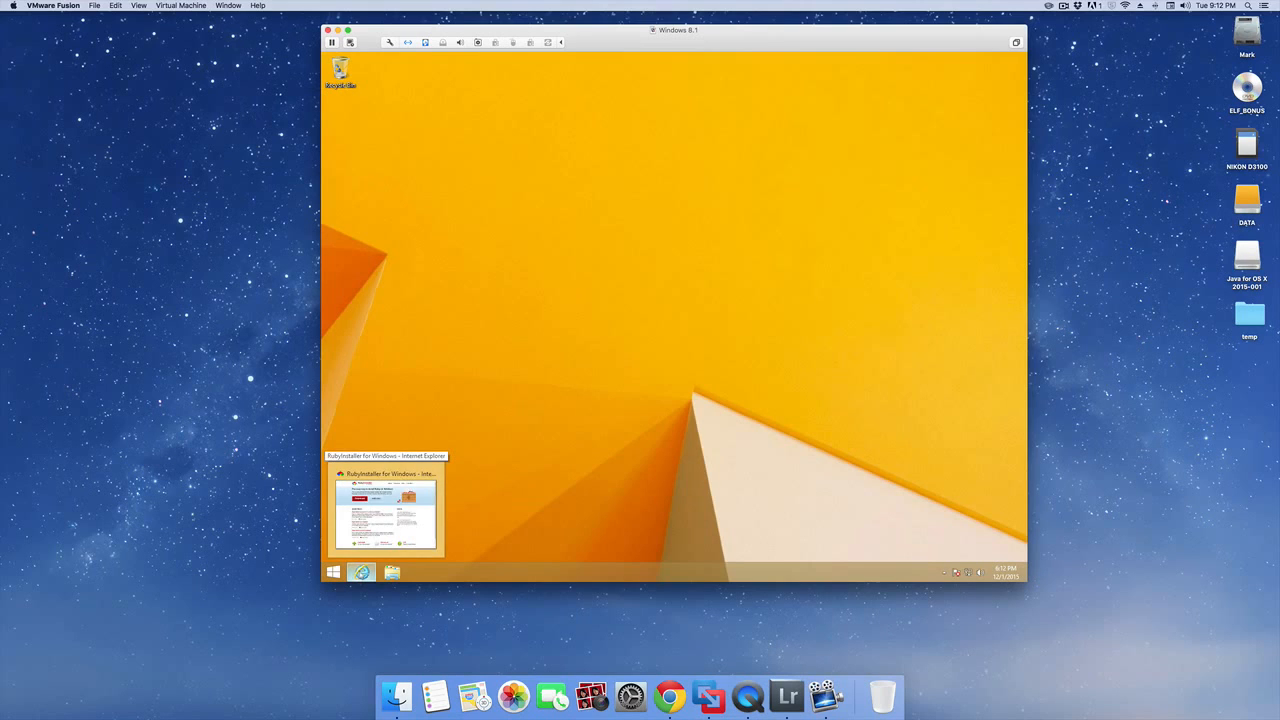
Step: Open the RubyInstaller site in Internet Explorer and go to its Downloads page to review the available Ruby installers
{"action": "left_click", "coordinate": [361, 571]}
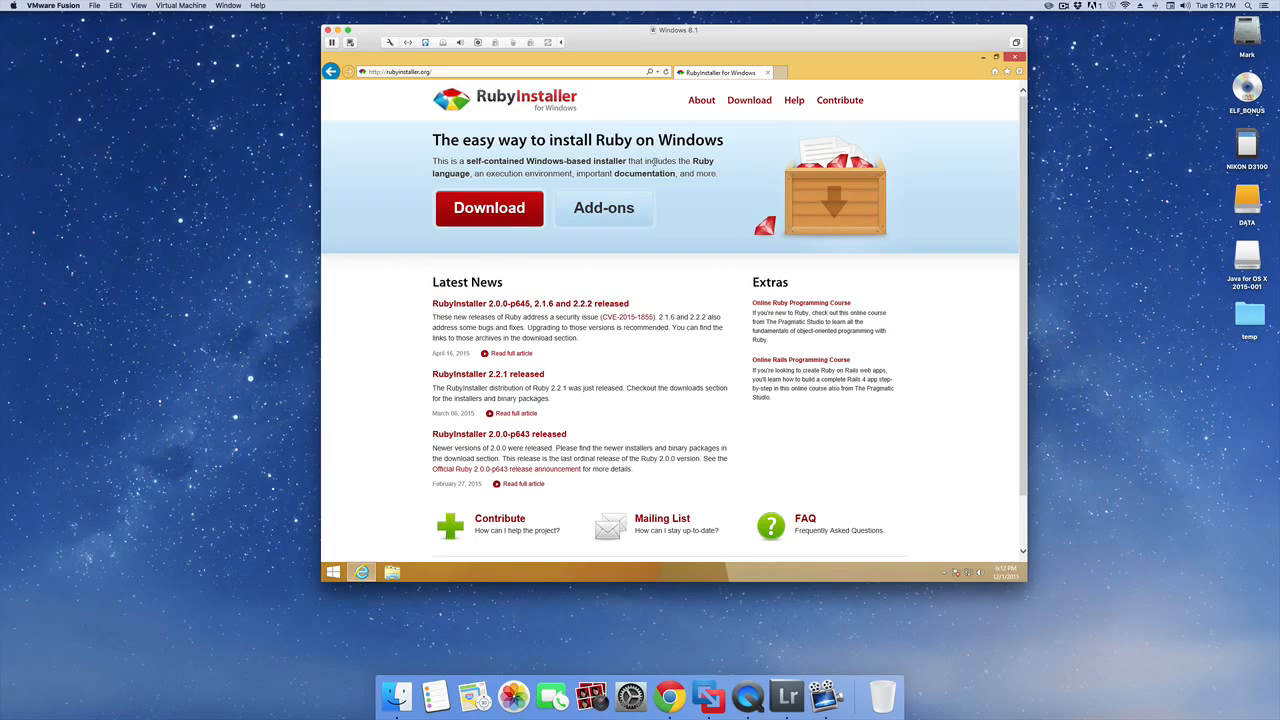
{"action": "left_click", "coordinate": [529, 210]}
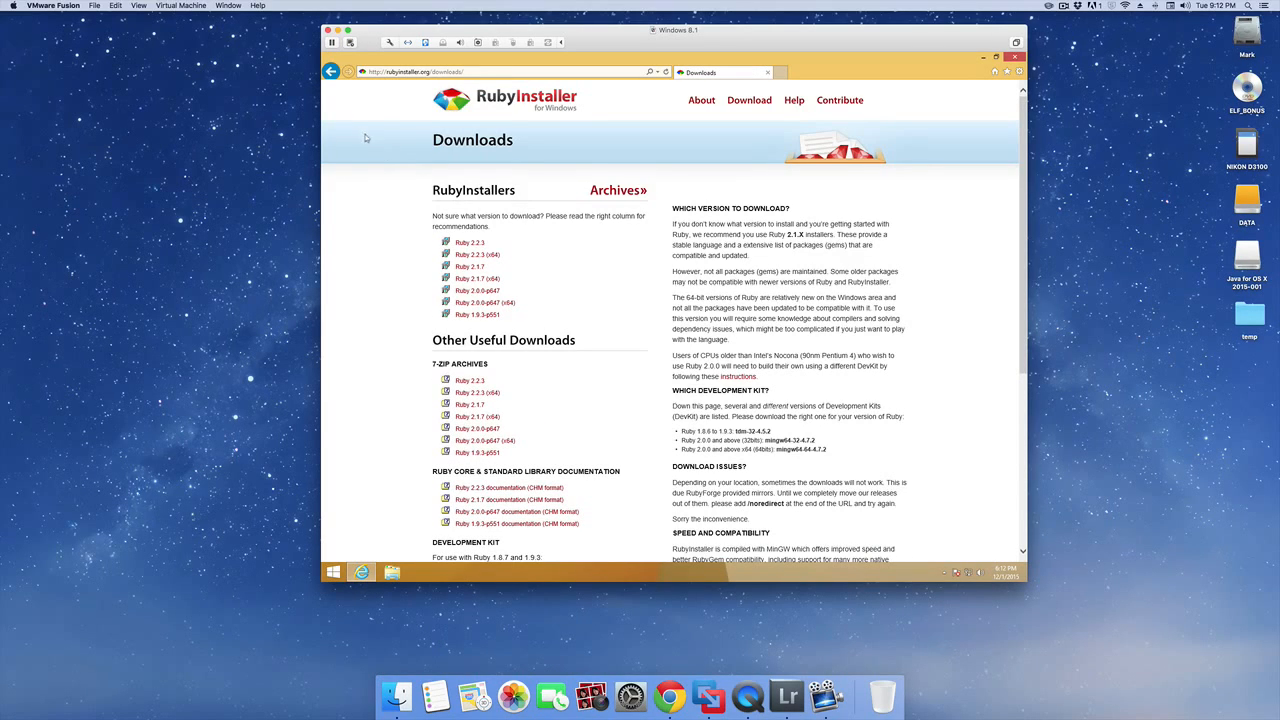
{"action": "scroll", "coordinate": [371, 125], "scroll_direction": "down", "scroll_amount": 5}
{"action": "scroll", "coordinate": [371, 125], "scroll_direction": "up", "scroll_amount": 5}
Step: Check in the Windows System information whether the operating system is 32-bit or 64-bit, and close the window
{"action": "left_click", "coordinate": [334, 572]}
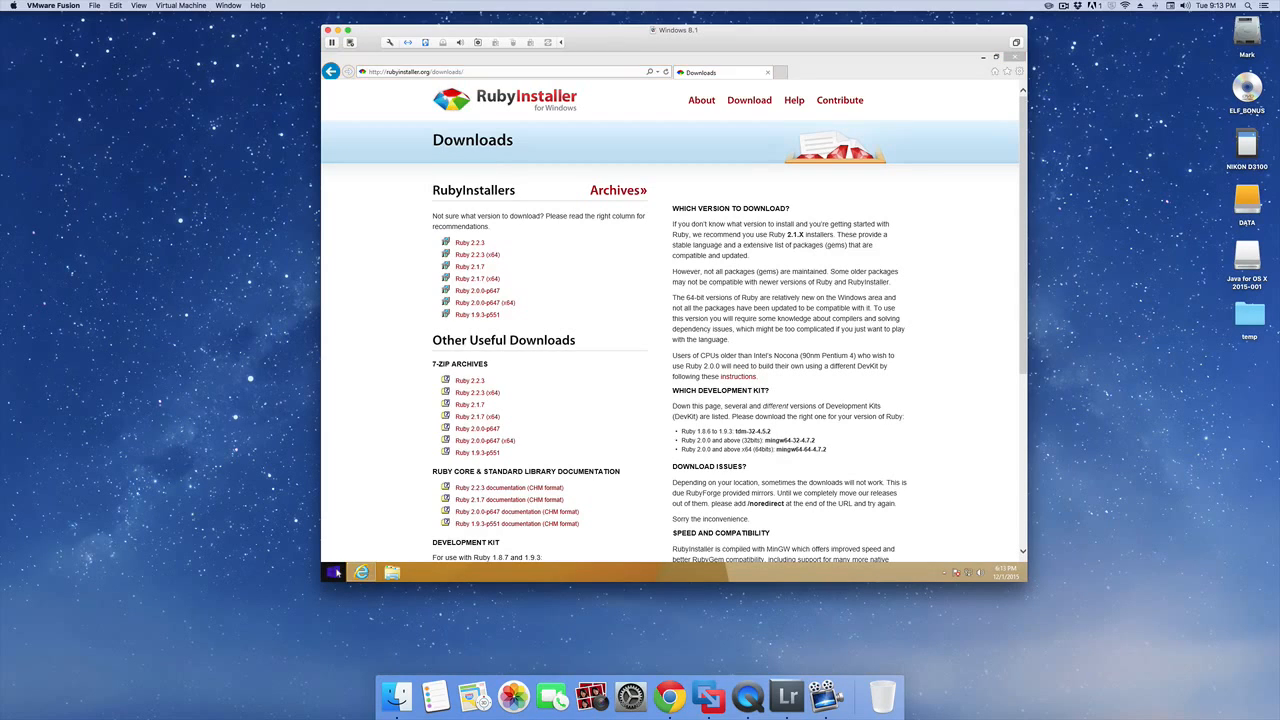
{"action": "right_click", "coordinate": [337, 572]}
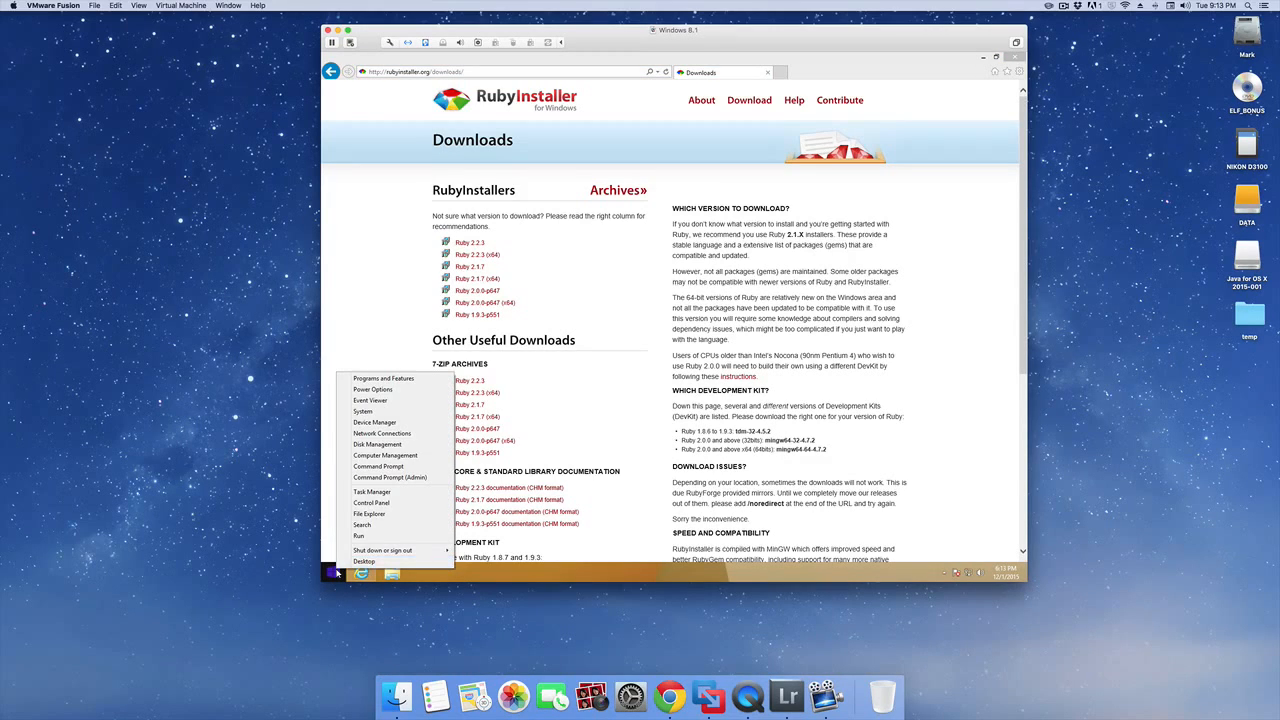
{"action": "left_click", "coordinate": [366, 412]}
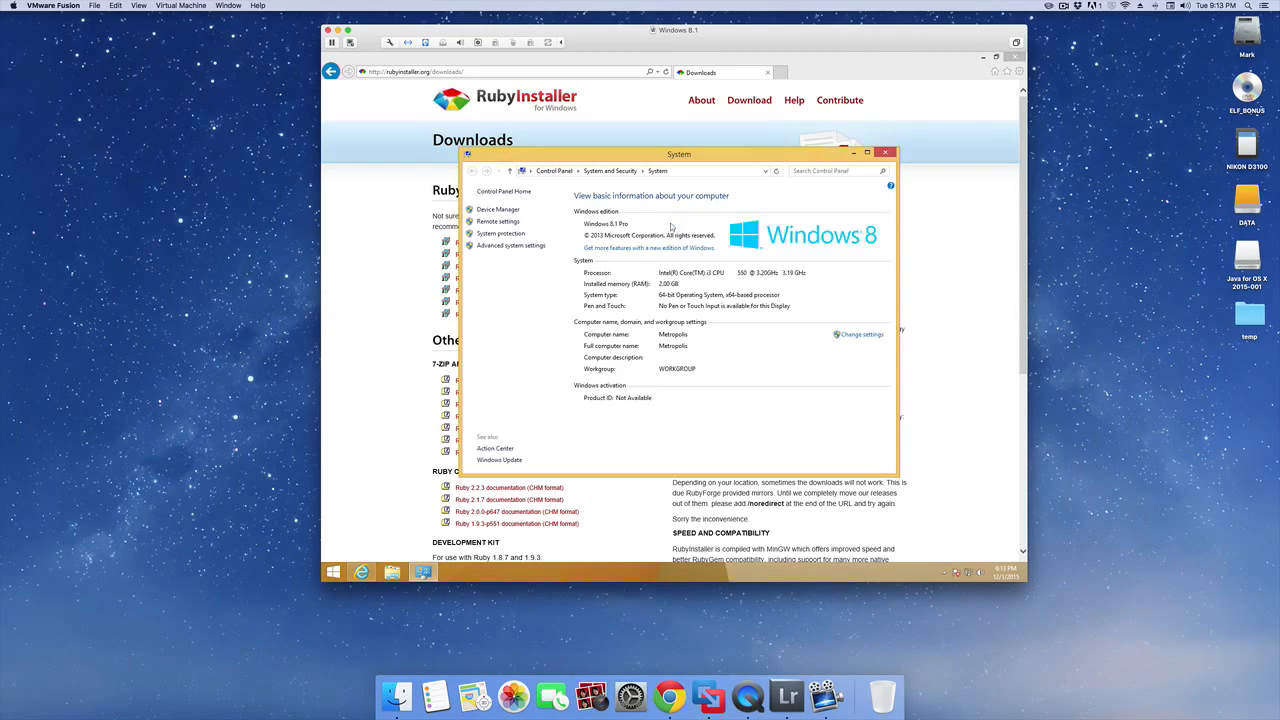
{"action": "left_click_drag", "start_coordinate": [655, 148], "coordinate": [648, 125]}
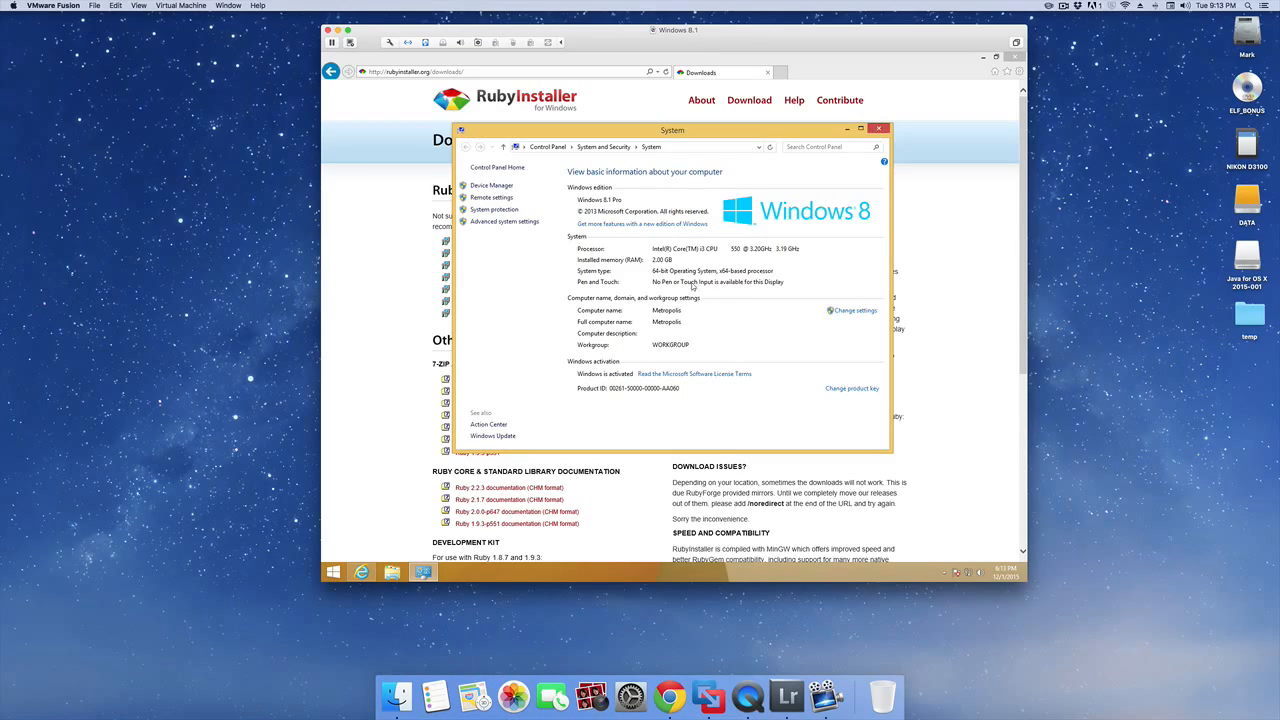
{"action": "left_click", "coordinate": [879, 129]}
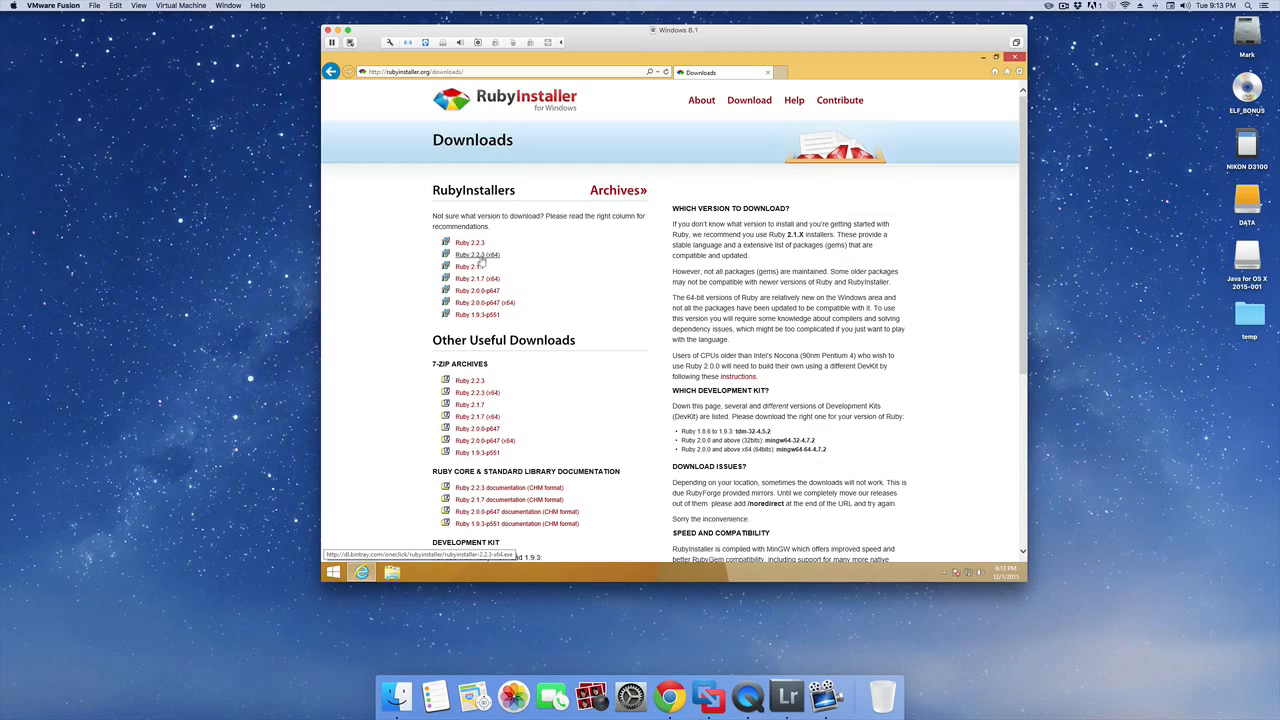
Step: Download and save the Ruby 2.2.3 (x64) installer, and open the Downloads folder in File Explorer
{"action": "left_click", "coordinate": [481, 258]}
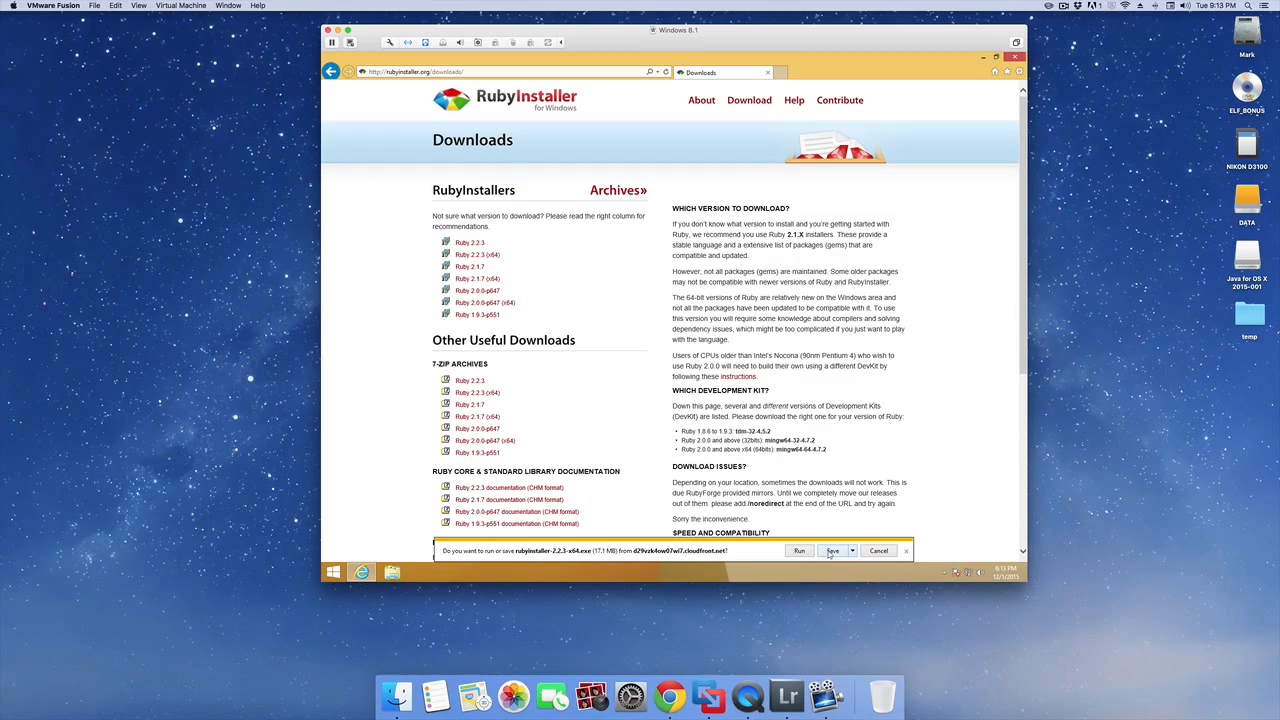
{"action": "left_click", "coordinate": [830, 551]}
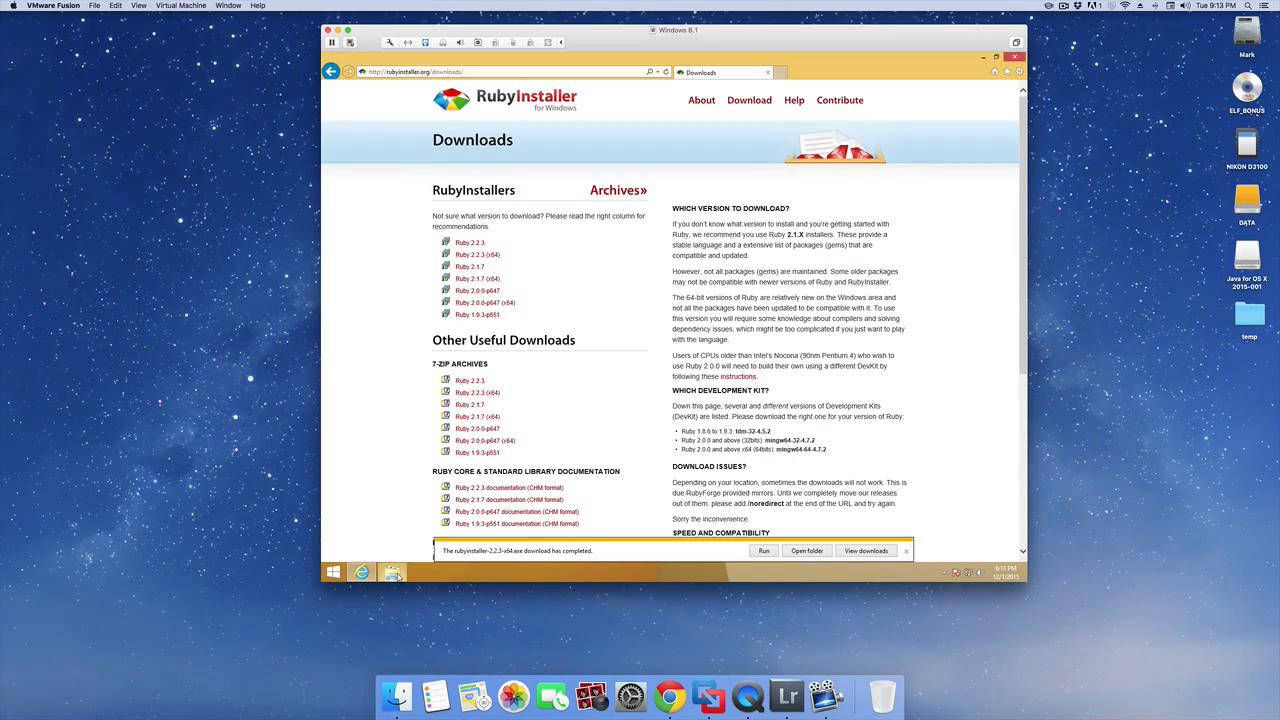
{"action": "key", "text": "super+e"}
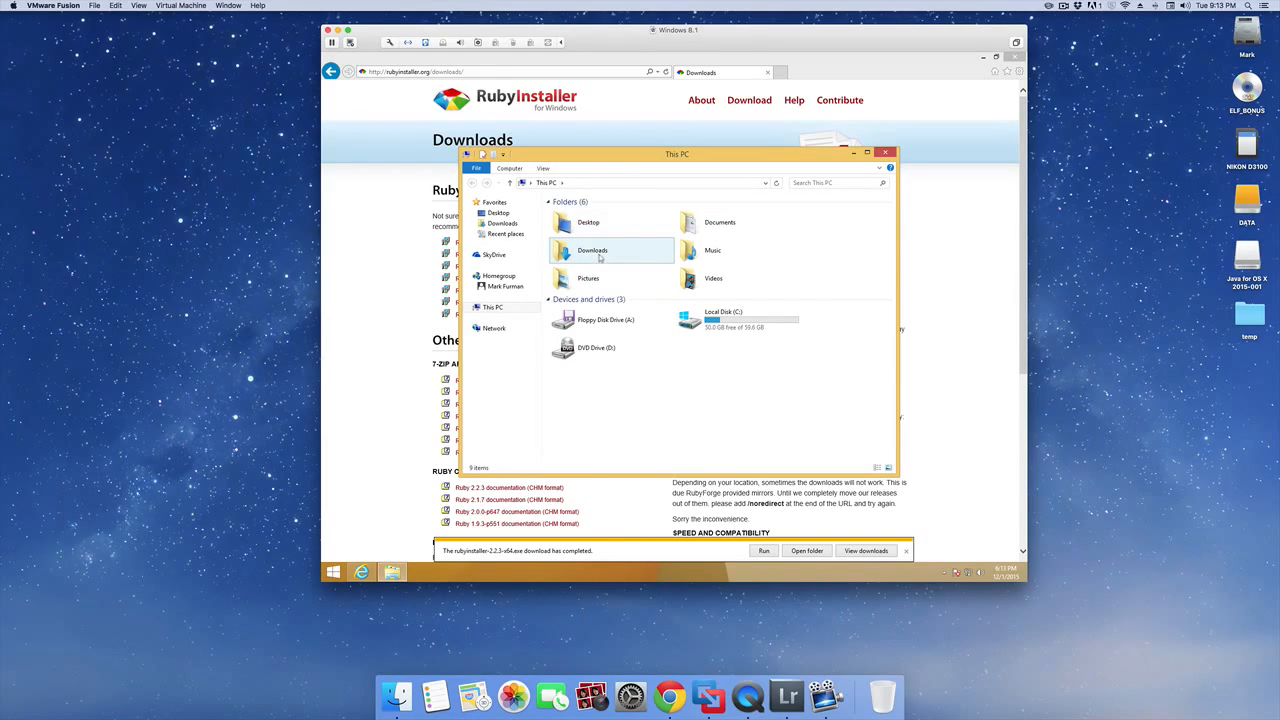
{"action": "double_click", "coordinate": [599, 256]}
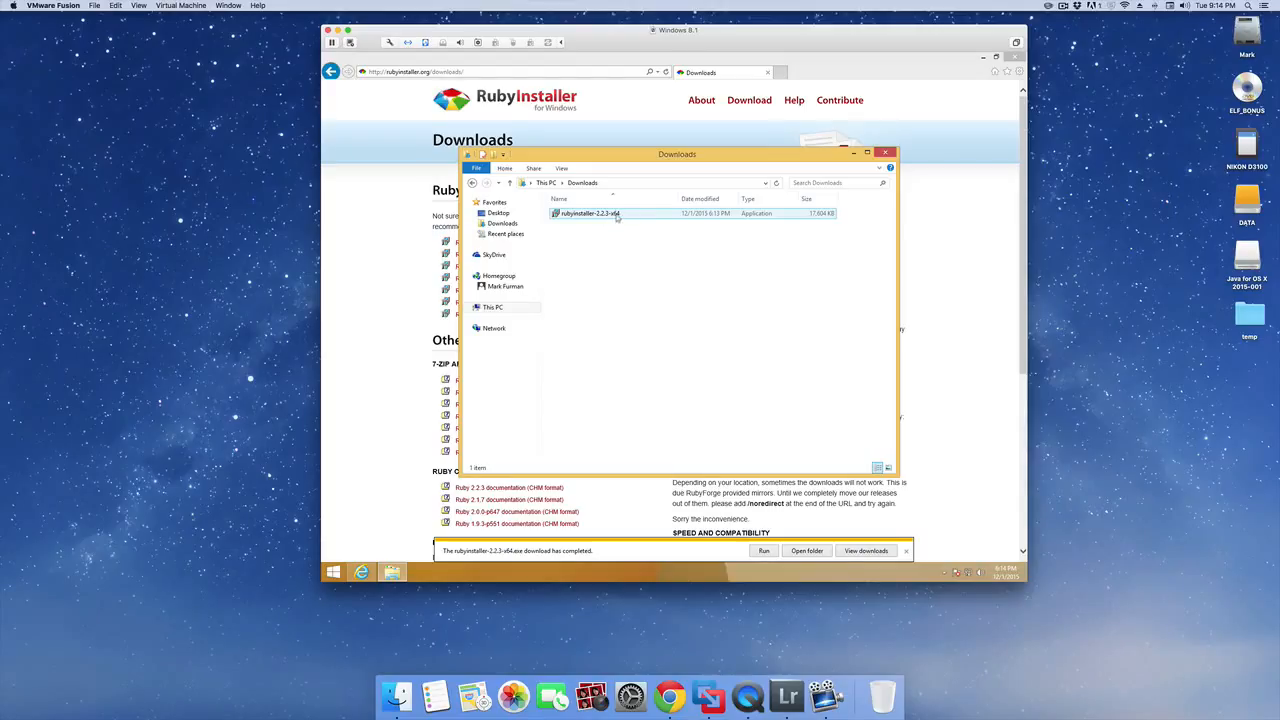
Step: Run rubyinstaller-2.2.3-x64 with English as the setup language and accept the license agreement
{"action": "double_click", "coordinate": [617, 215]}
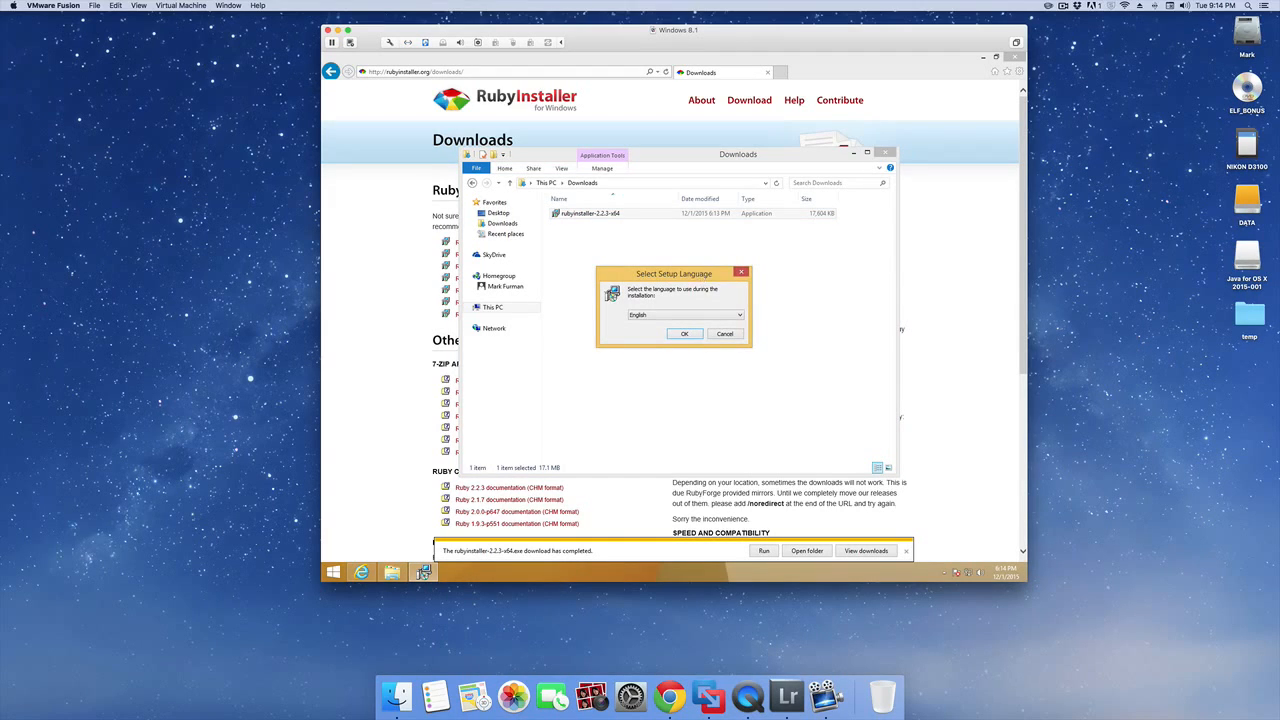
{"action": "left_click_drag", "start_coordinate": [702, 276], "coordinate": [703, 238]}
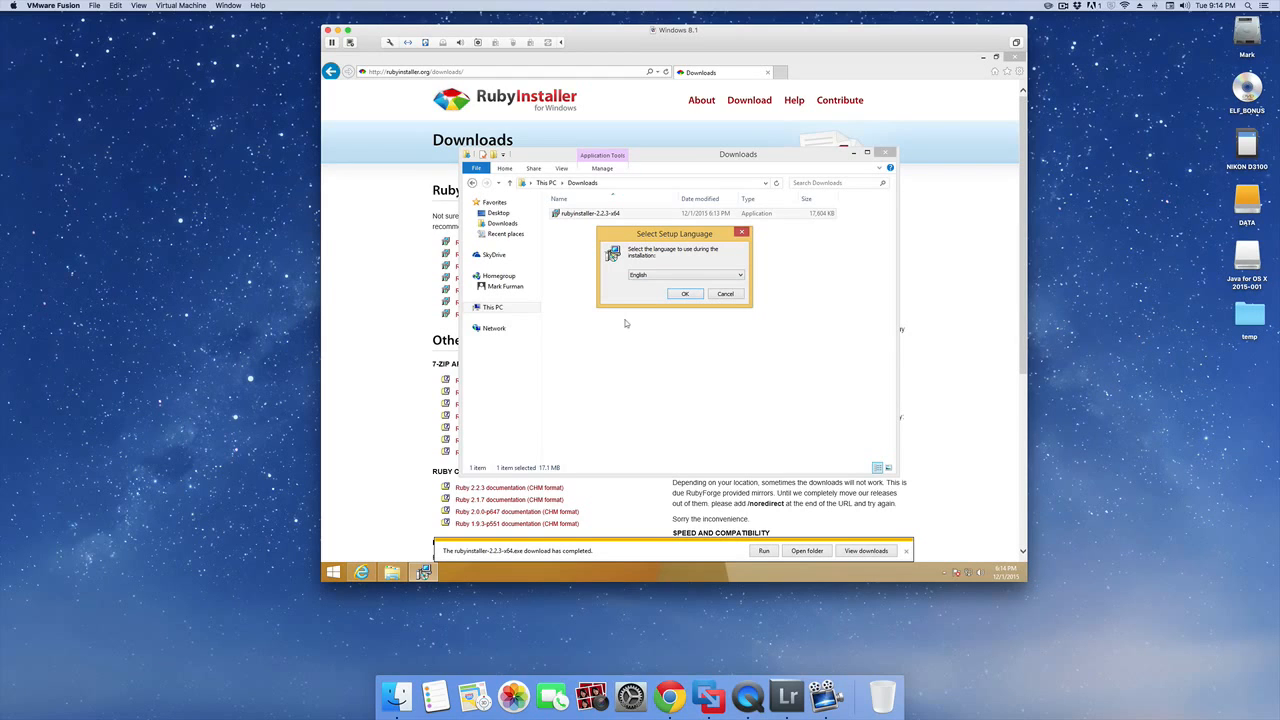
{"action": "left_click", "coordinate": [683, 294]}
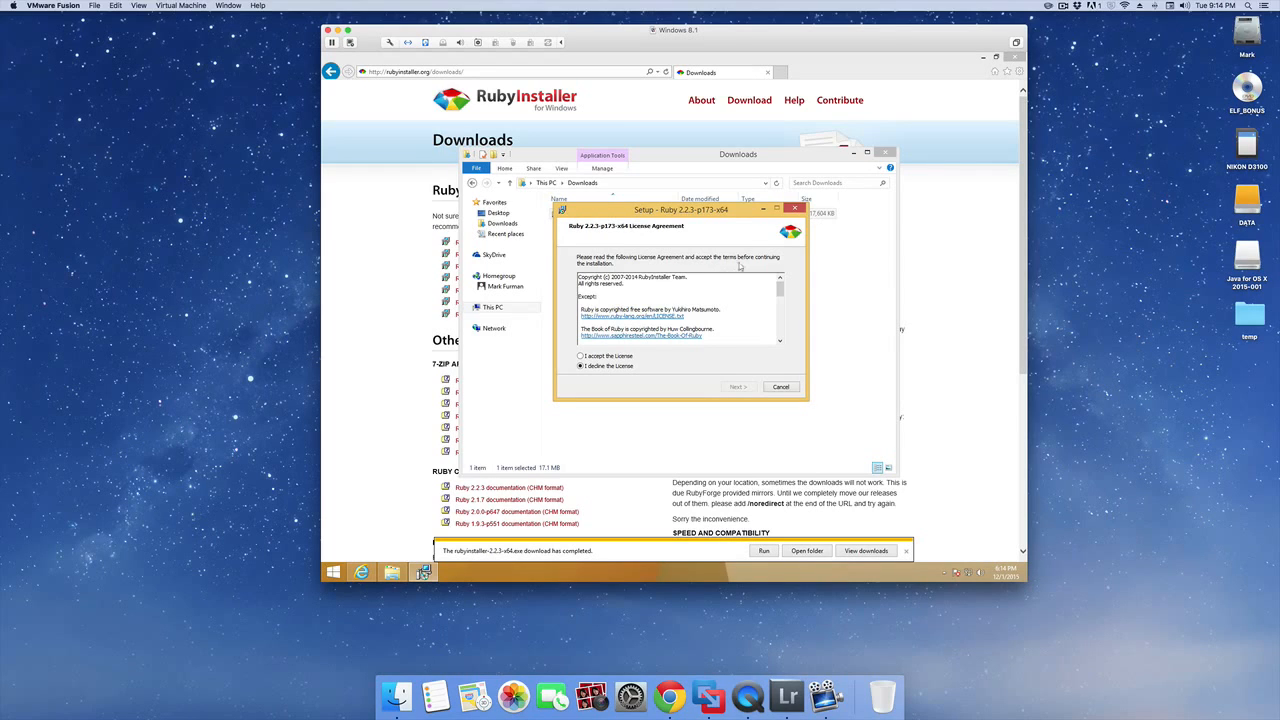
{"action": "left_click", "coordinate": [580, 356]}
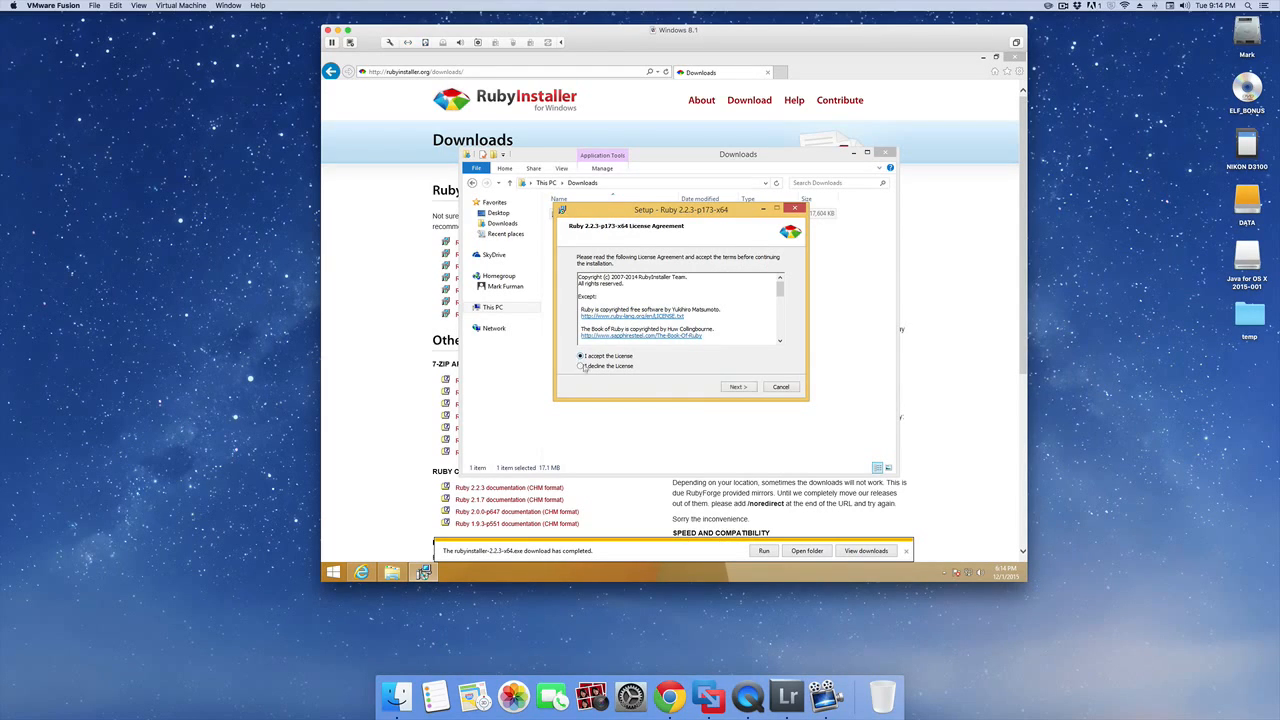
{"action": "left_click", "coordinate": [739, 388]}
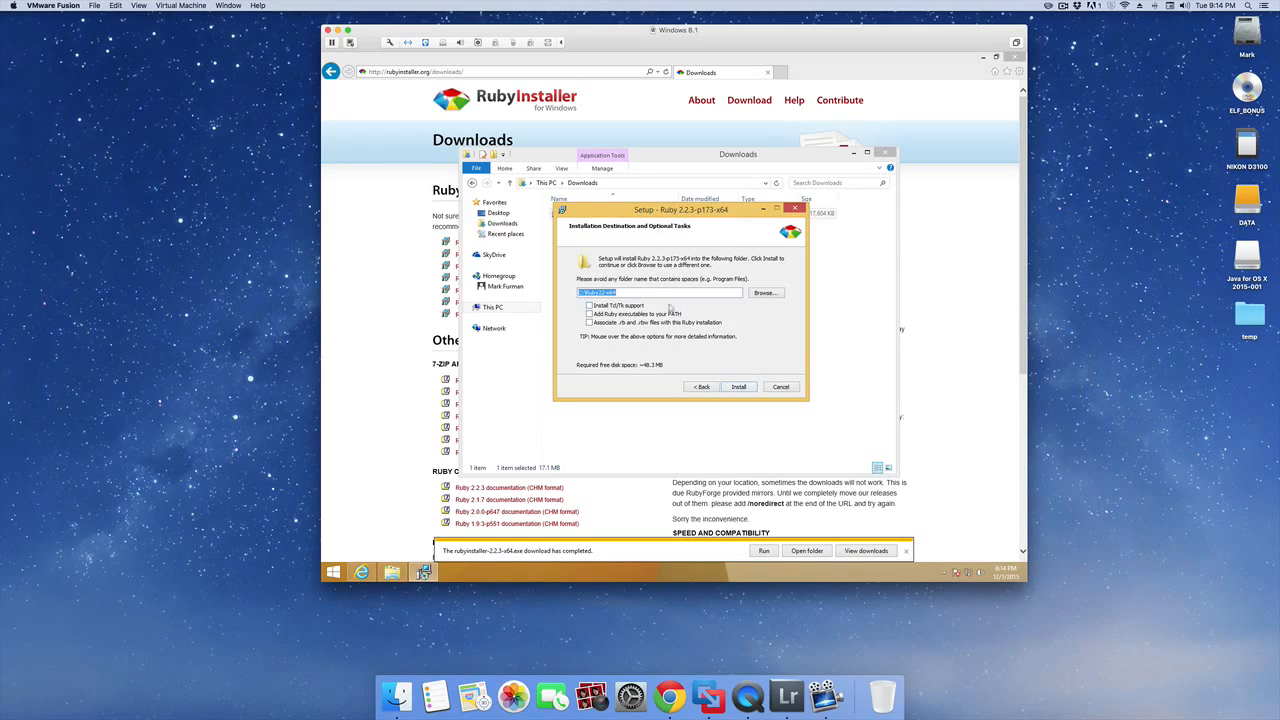
Step: Install Ruby into C:\Ruby22-x64 with its executables added to PATH and .rb and .rbw files associated with this installation
{"action": "left_click_drag", "start_coordinate": [619, 219], "coordinate": [621, 234]}
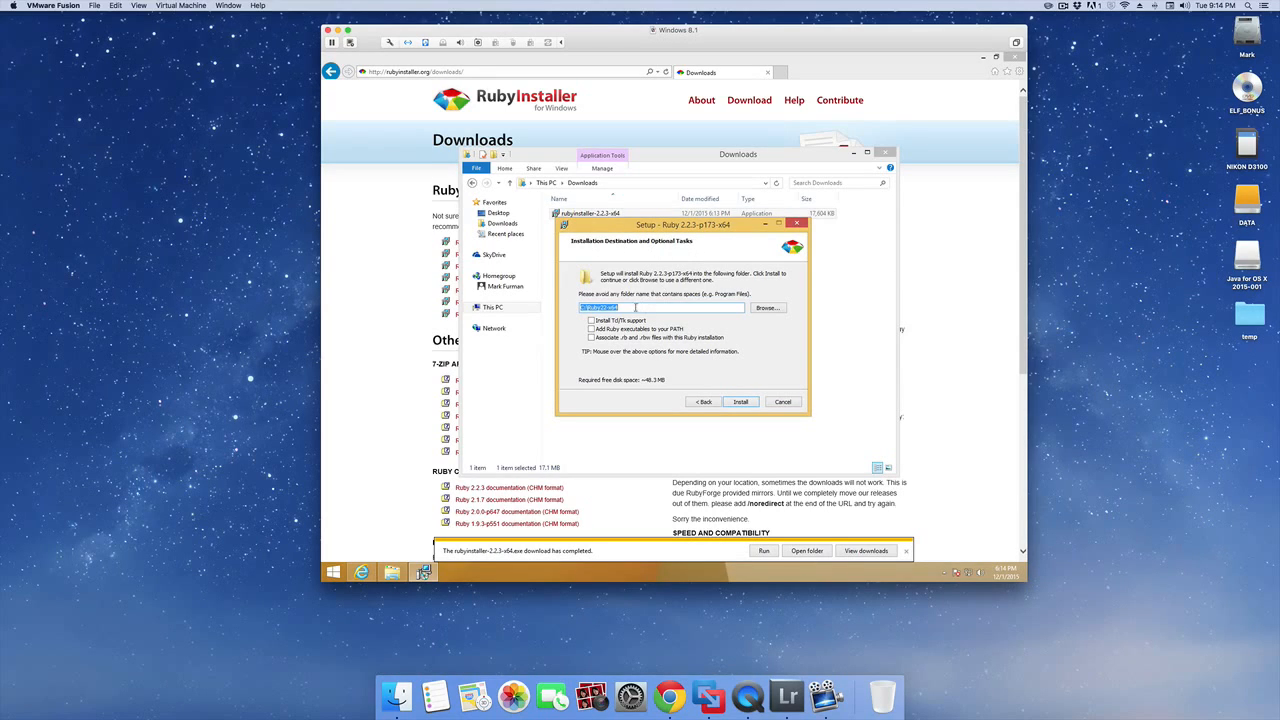
{"action": "left_click", "coordinate": [635, 309]}
{"action": "left_click", "coordinate": [591, 337]}
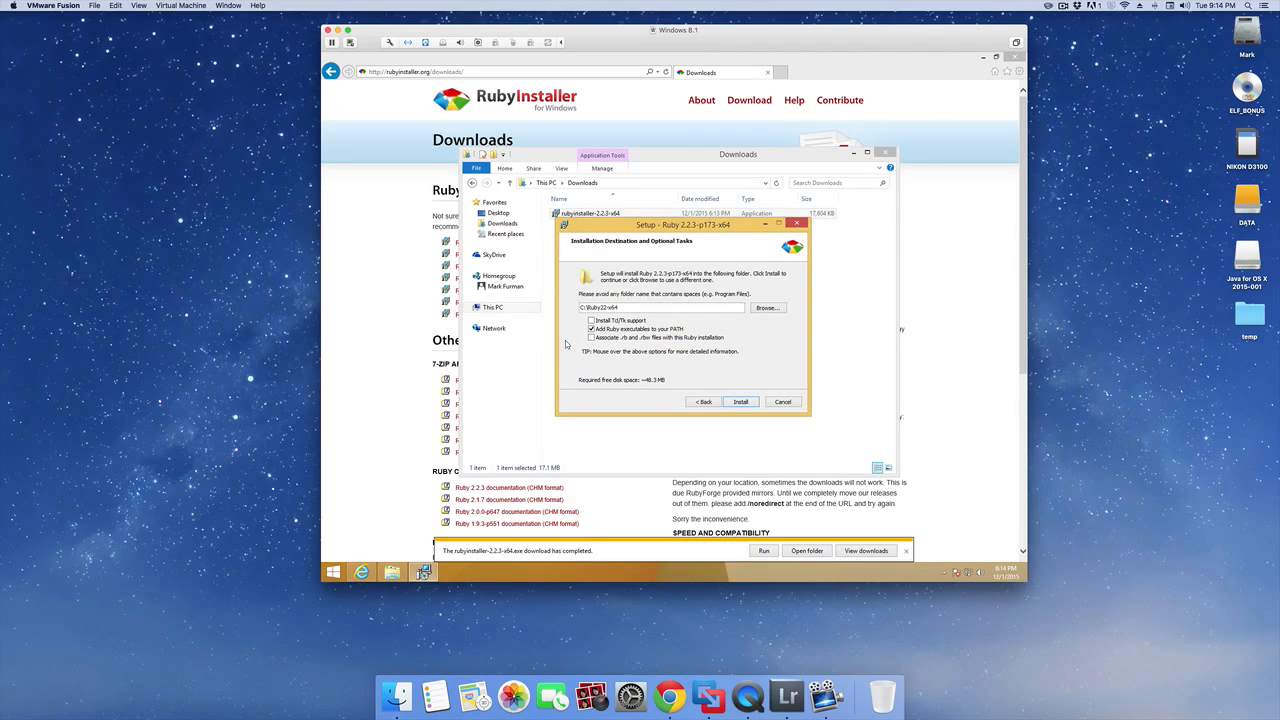
{"action": "left_click", "coordinate": [591, 338]}
{"action": "left_click", "coordinate": [741, 403]}
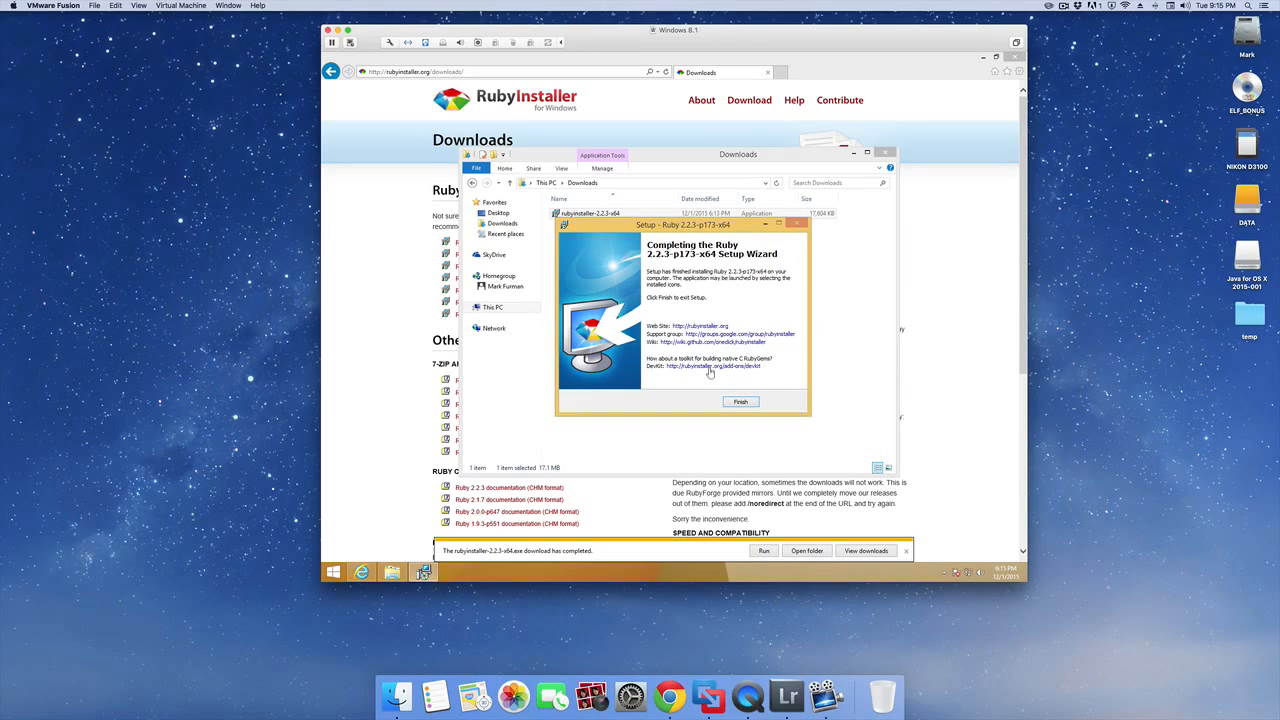
Step: Finish the Ruby setup wizard and close the Downloads folder and the browser
{"action": "left_click_drag", "start_coordinate": [666, 228], "coordinate": [660, 237]}
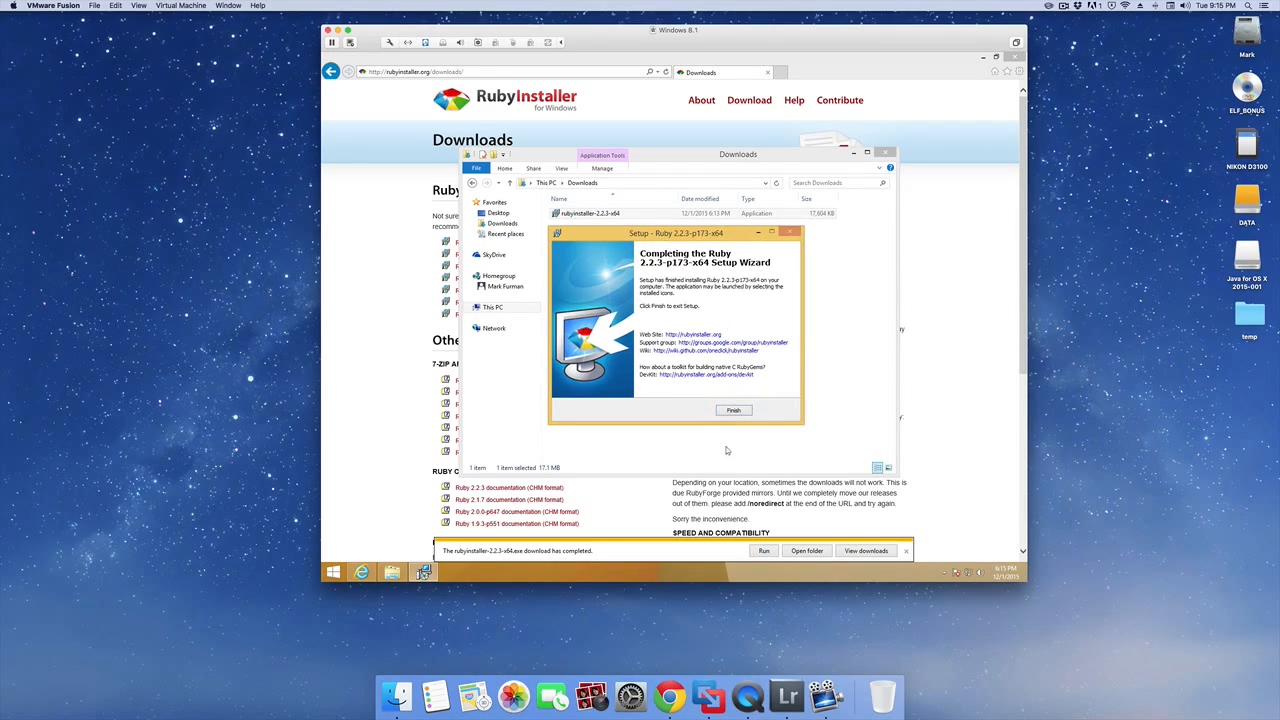
{"action": "left_click", "coordinate": [733, 411]}
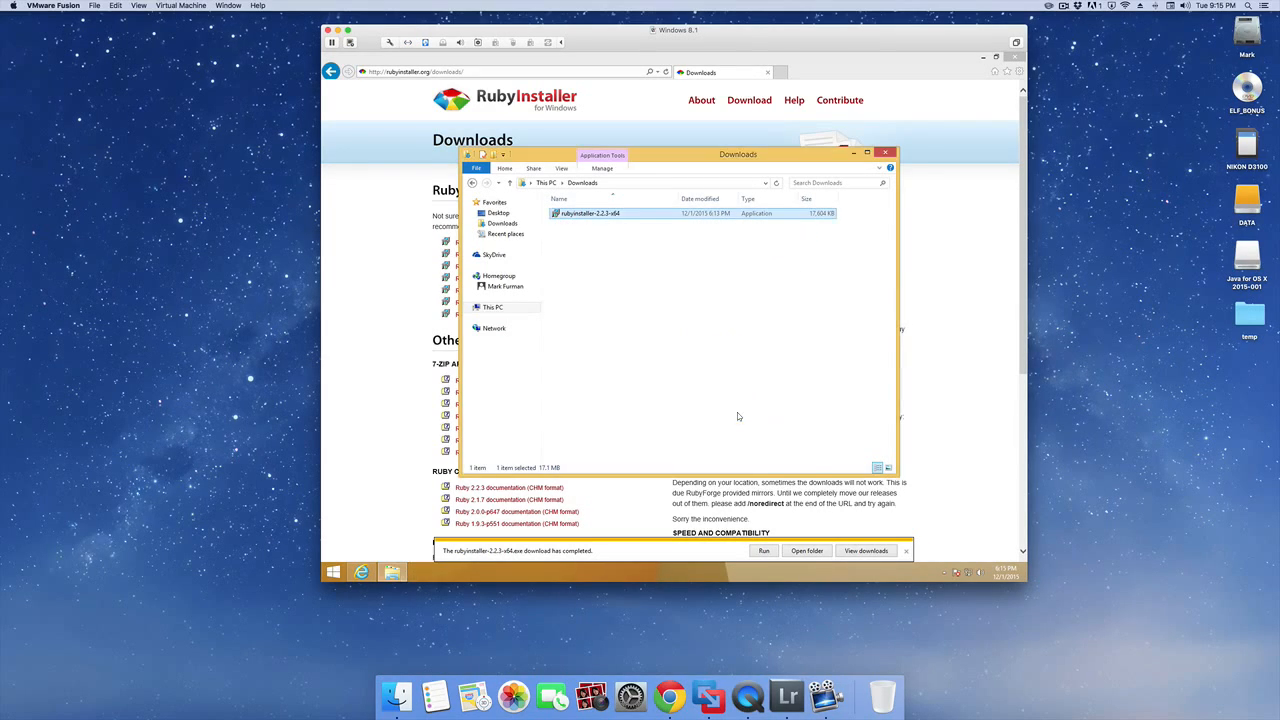
{"action": "left_click", "coordinate": [885, 153]}
{"action": "left_click", "coordinate": [1013, 58]}
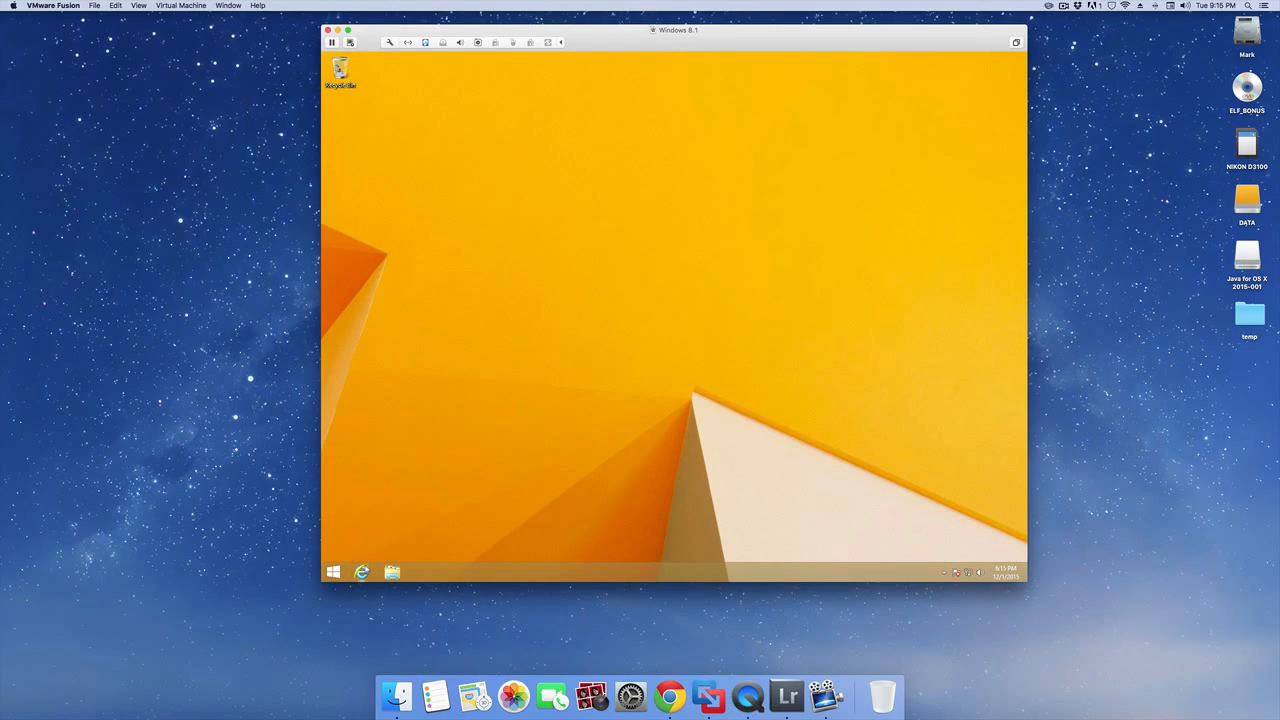
Step: Open a Command Prompt and check the installed Ruby version with ruby -v
{"action": "right_click", "coordinate": [338, 572]}
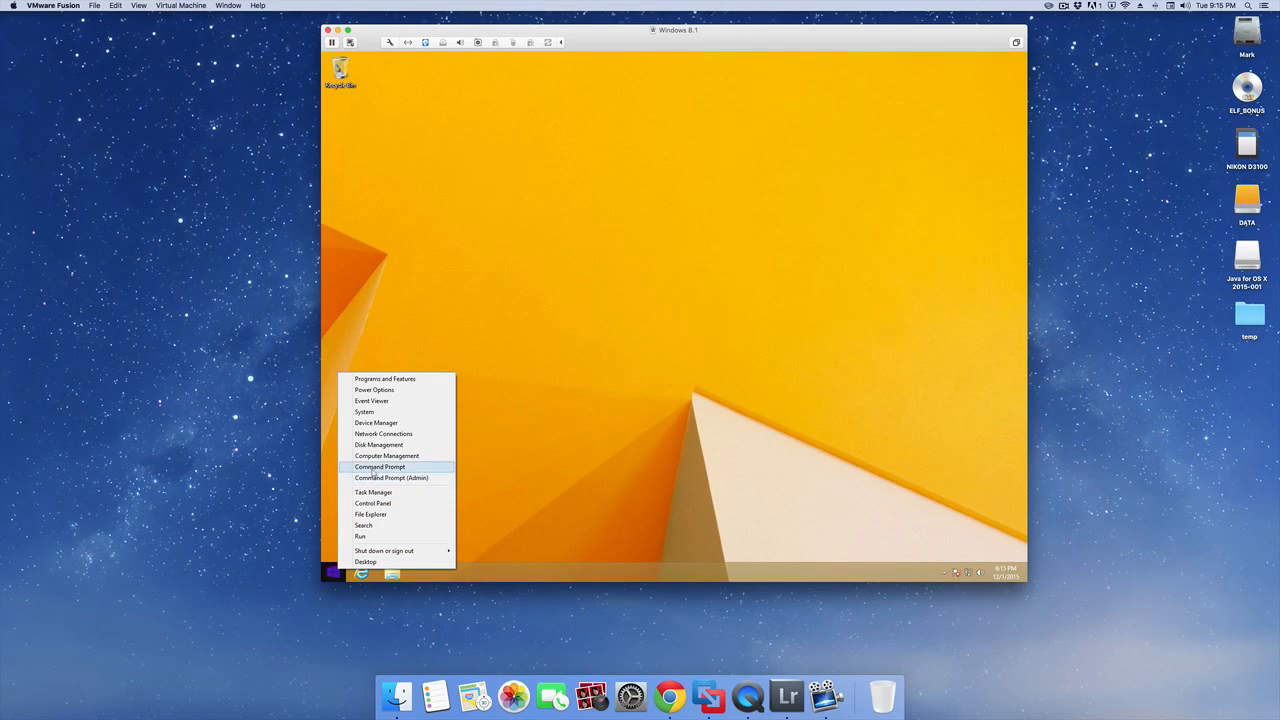
{"action": "left_click", "coordinate": [376, 467]}
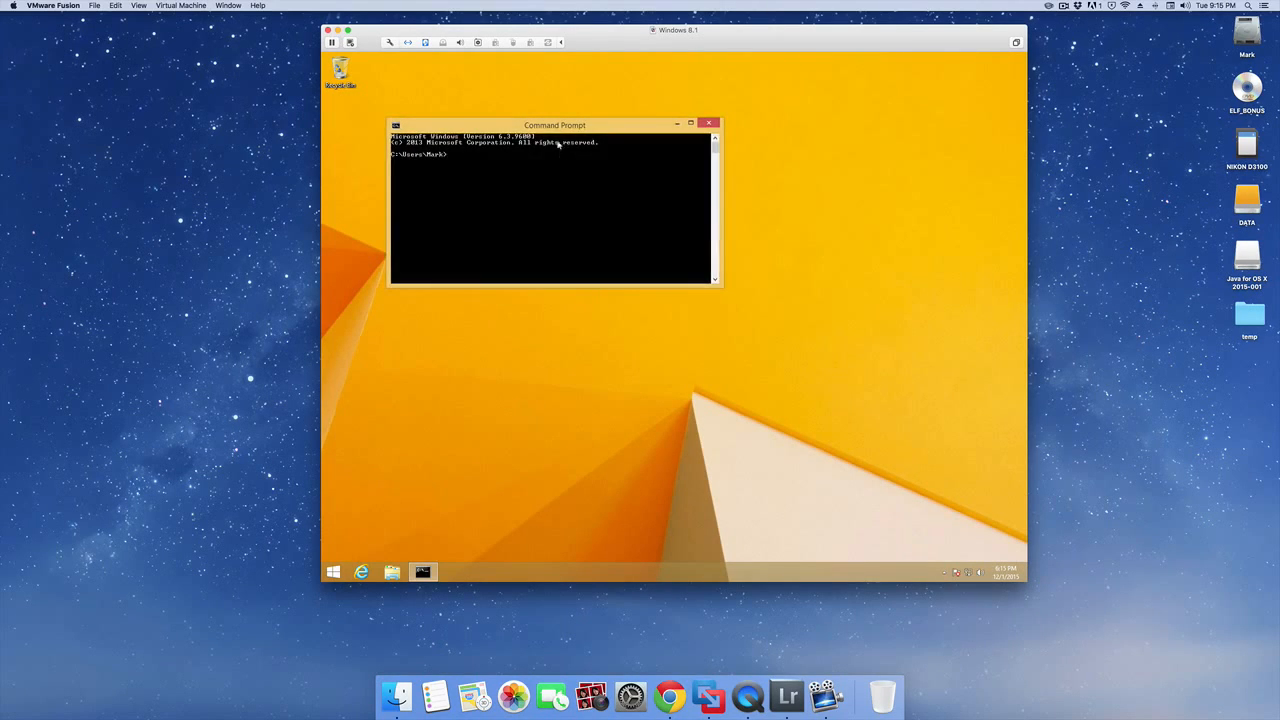
{"action": "left_click_drag", "start_coordinate": [564, 140], "coordinate": [681, 275]}
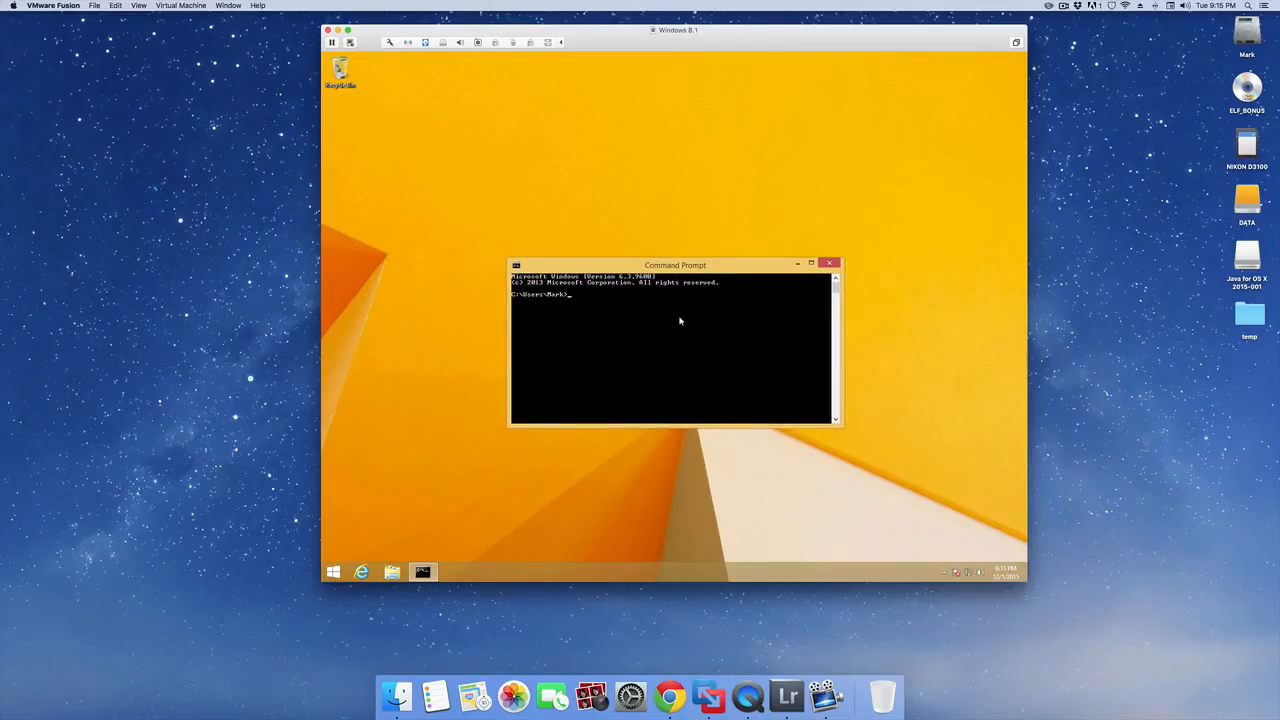
{"action": "type", "text": "ruby -v"}
{"action": "key", "text": "Return"}
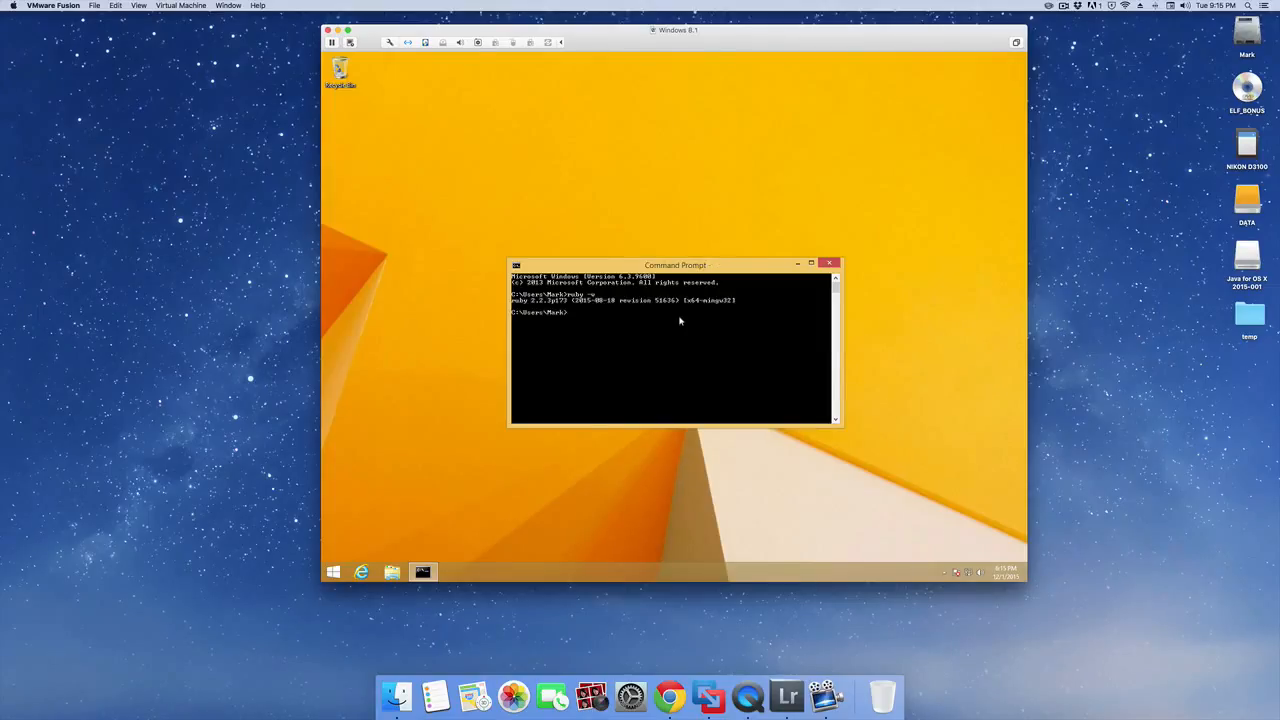